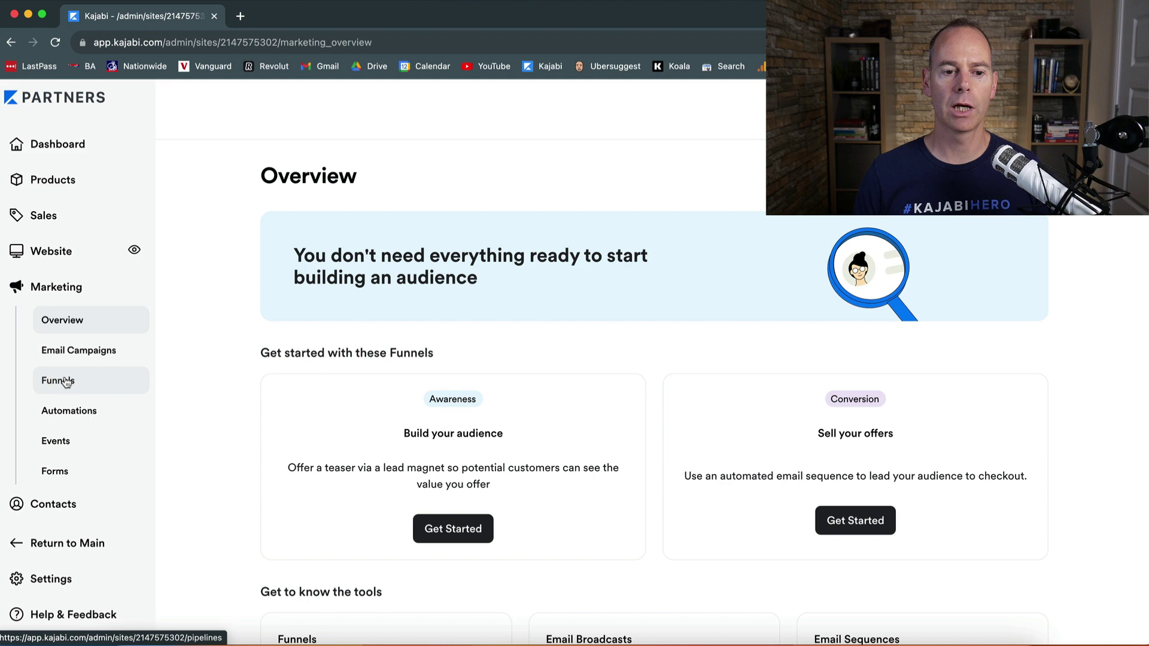
Go to Marketing > Events and start creating the site's first event.
left_click(64, 442)
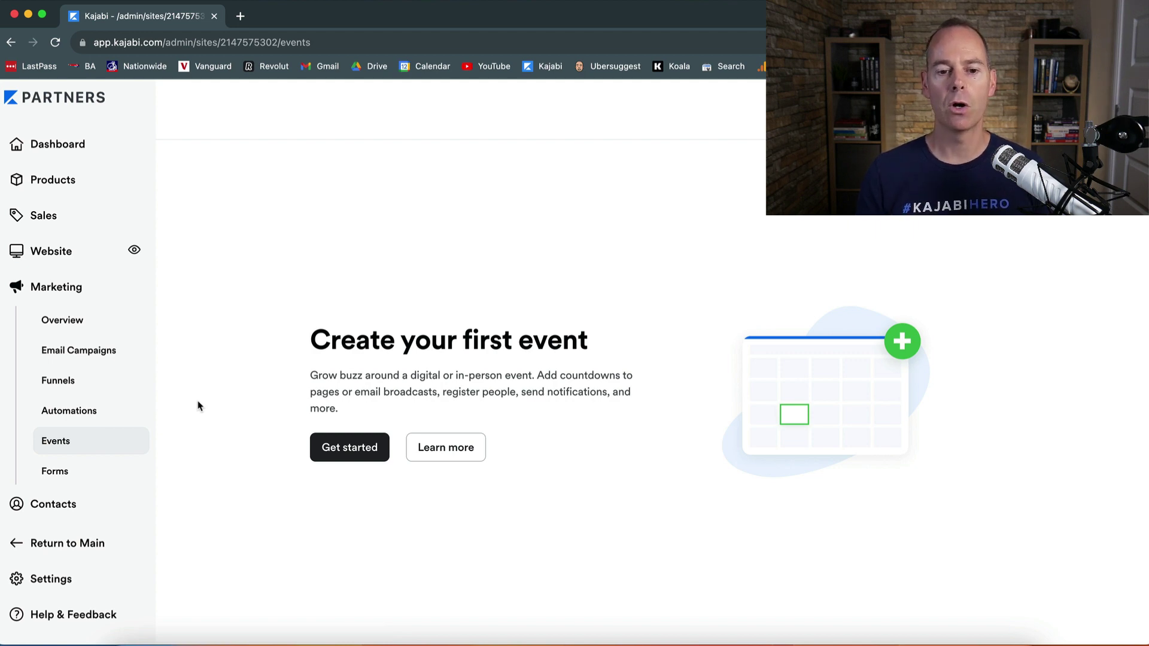
left_click(352, 454)
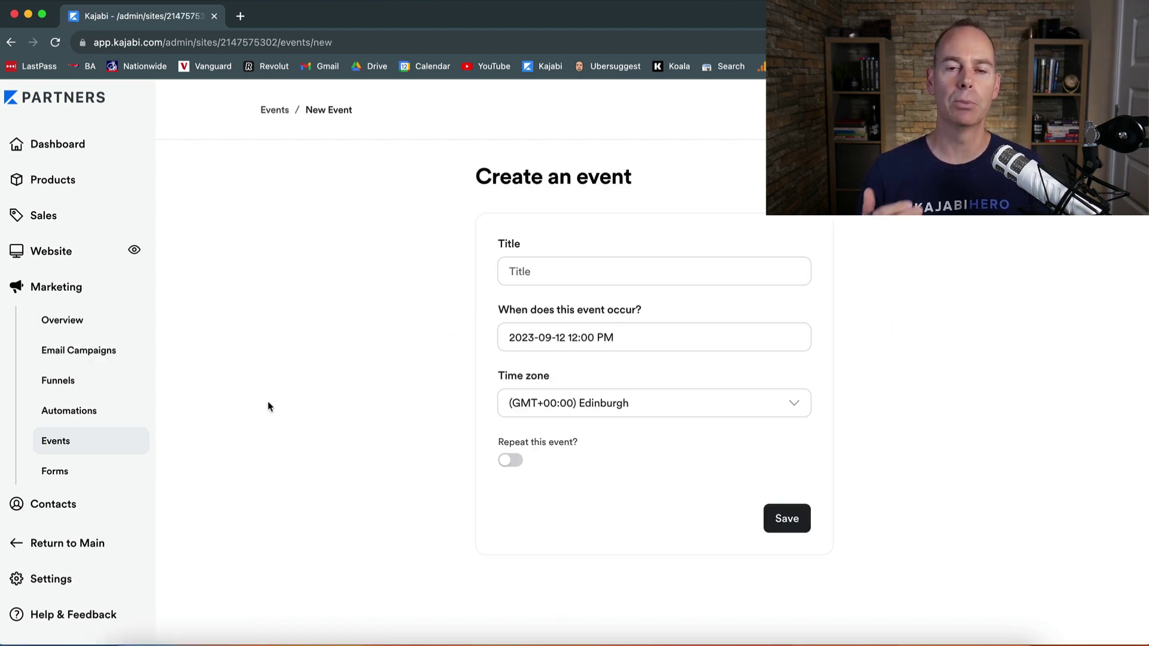
Create and save a 'Close Cart' event dated 2023-09-19 at 12:00 PM.
left_click(531, 278)
type("Close Cart")
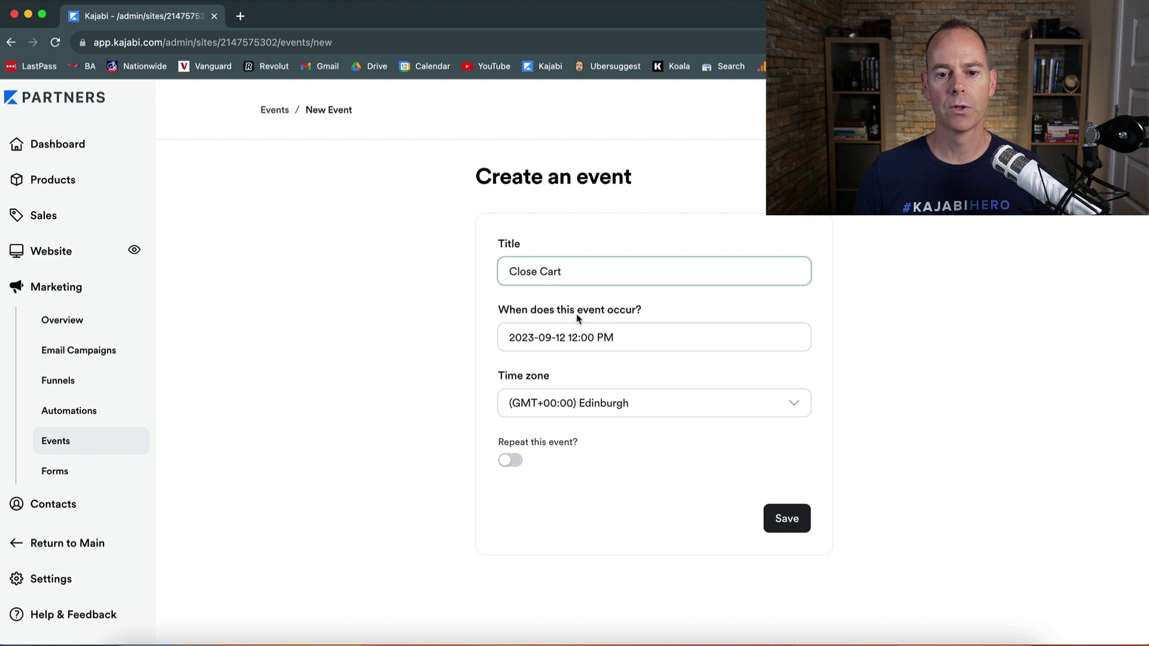
left_click(625, 339)
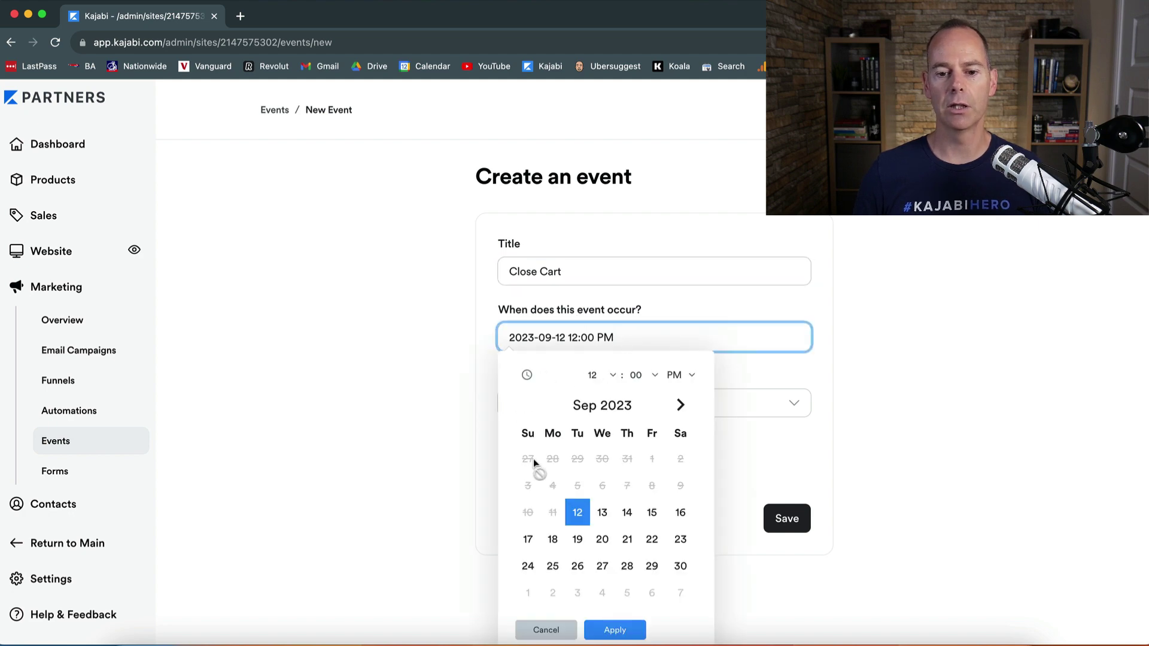
left_click(584, 542)
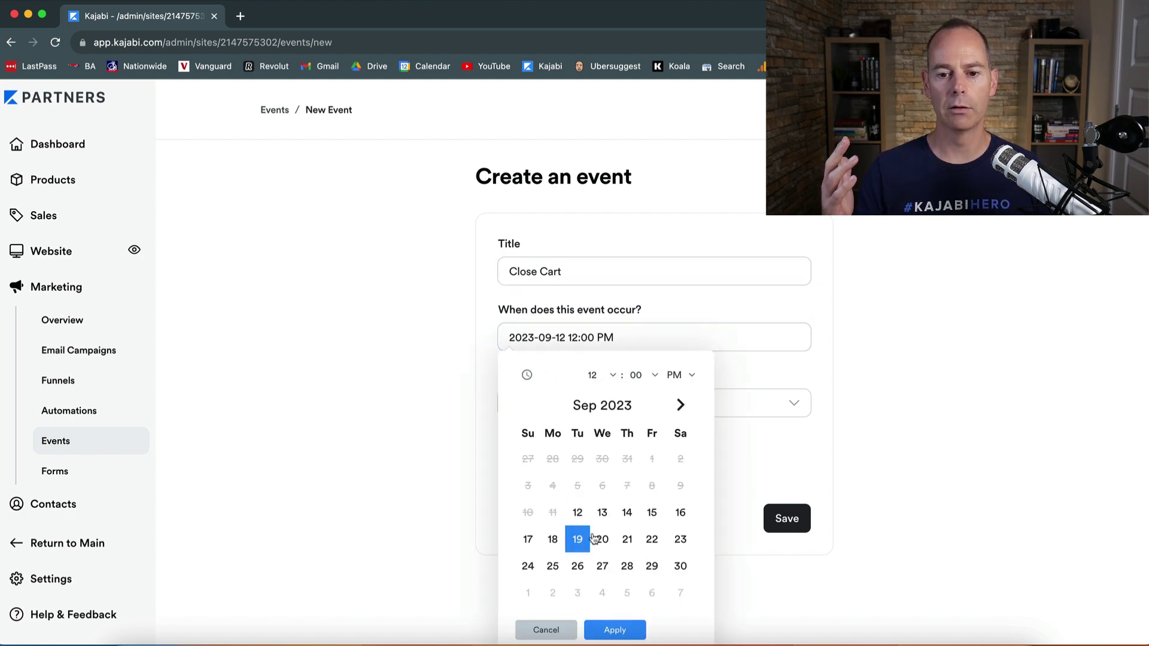
left_click(616, 631)
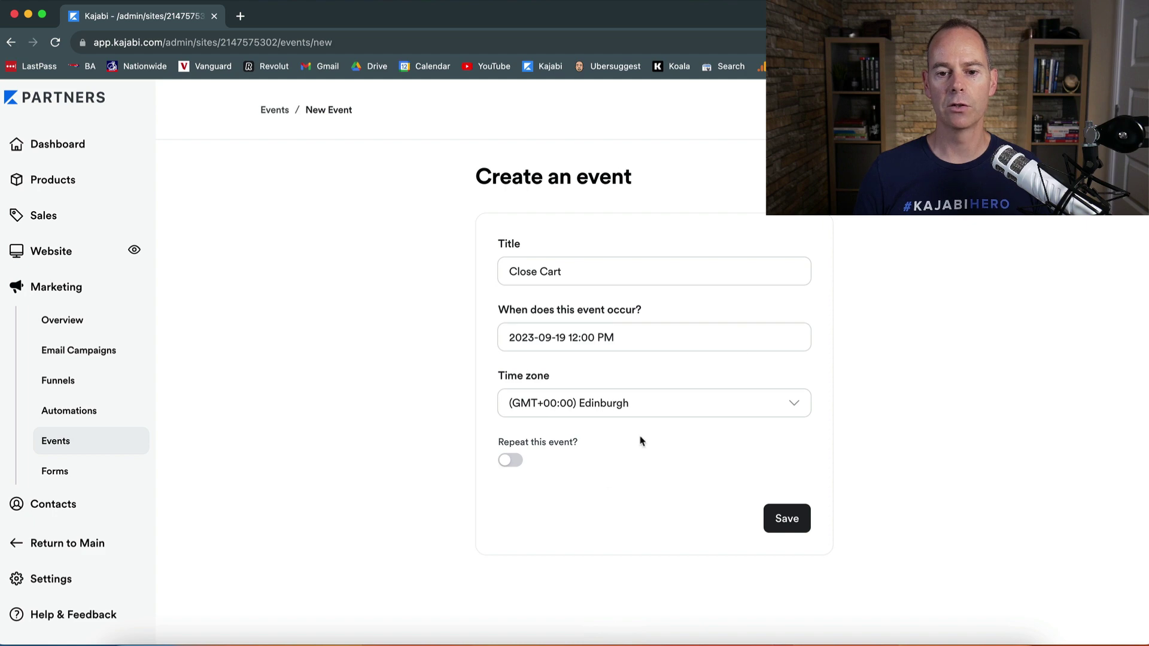
left_click(788, 519)
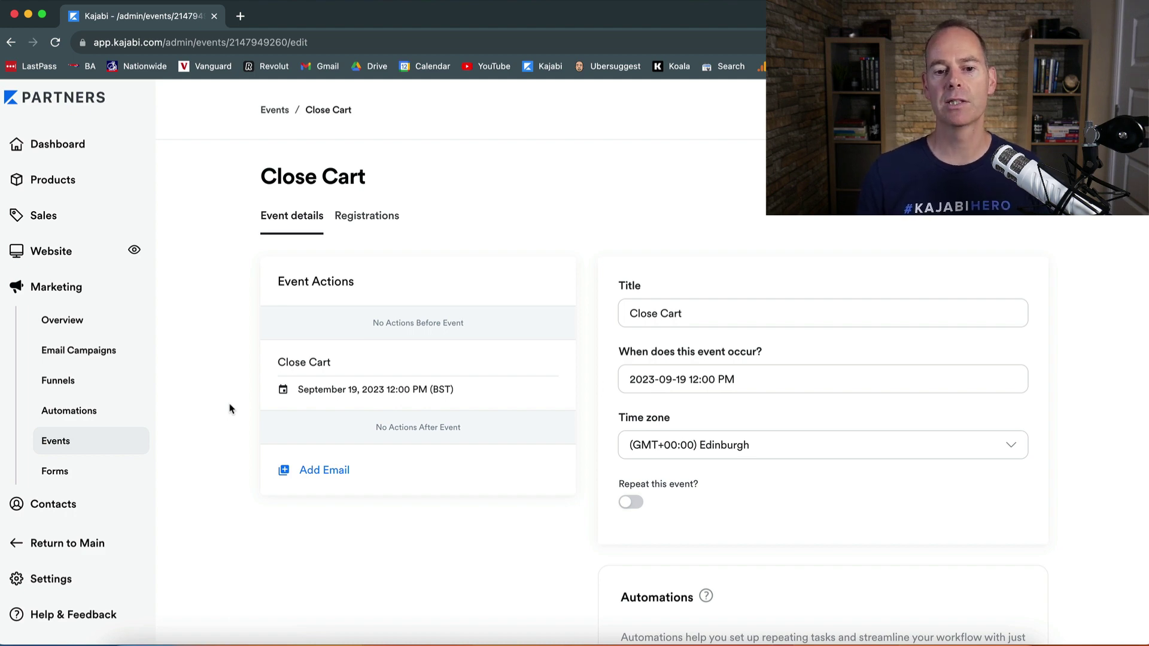
Review and resave the Close Cart event, then go to Marketing > Funnels.
scroll(229, 408, "down", 4)
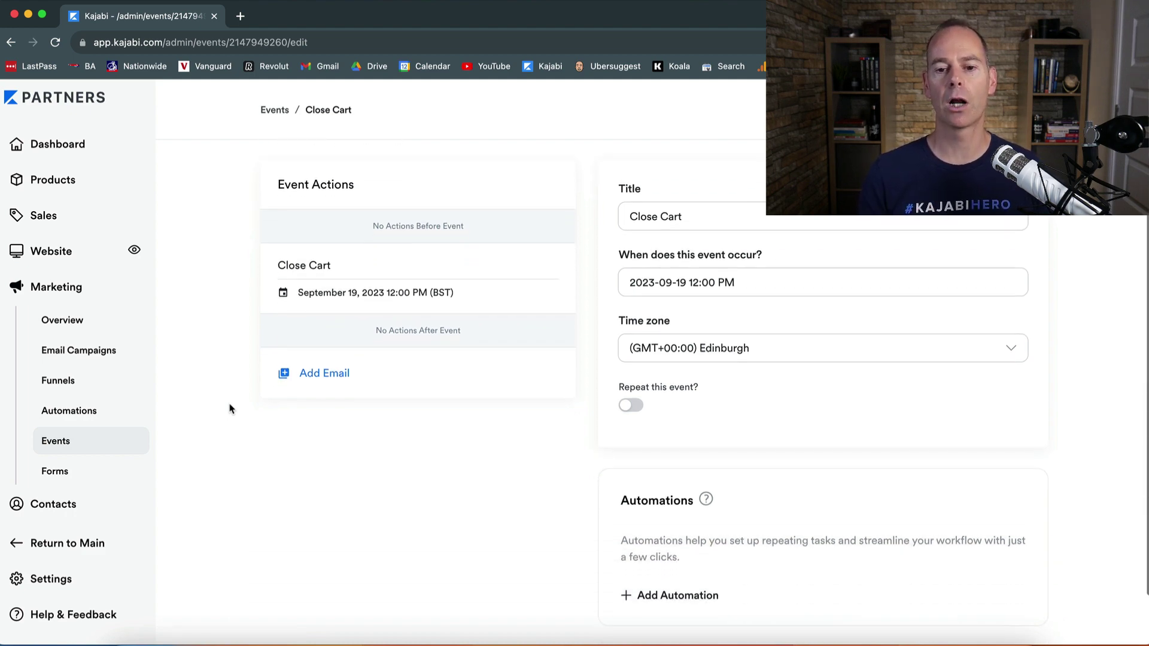
scroll(229, 408, "up", 4)
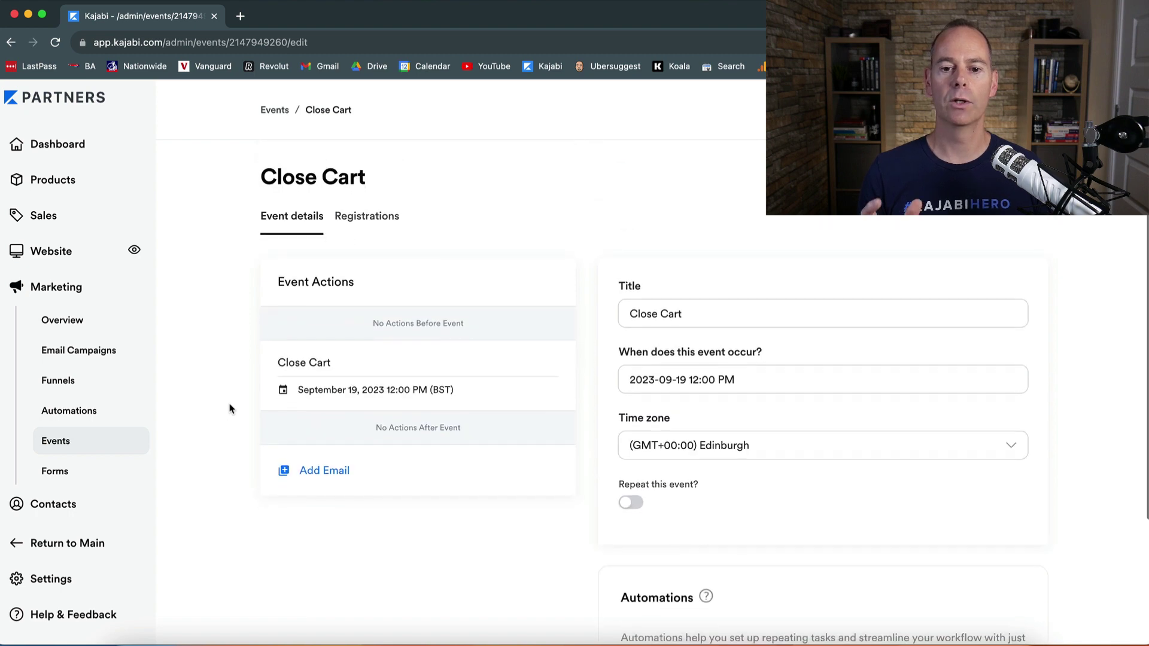
scroll(231, 405, "down", 4)
scroll(231, 405, "up", 4)
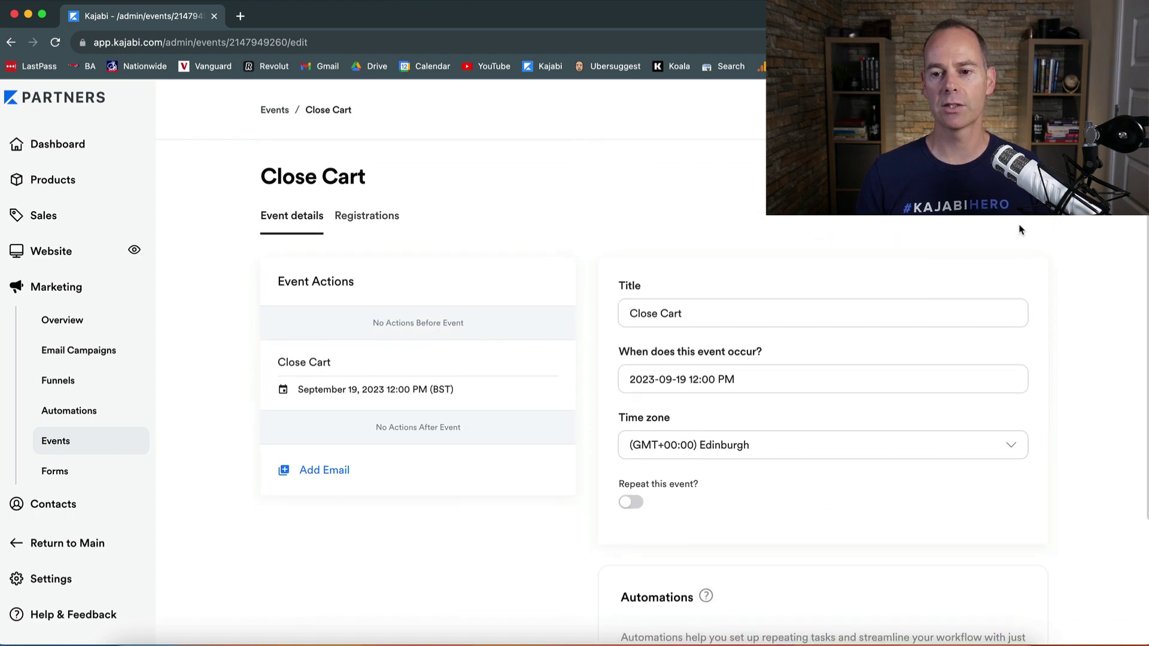
key("super+r")
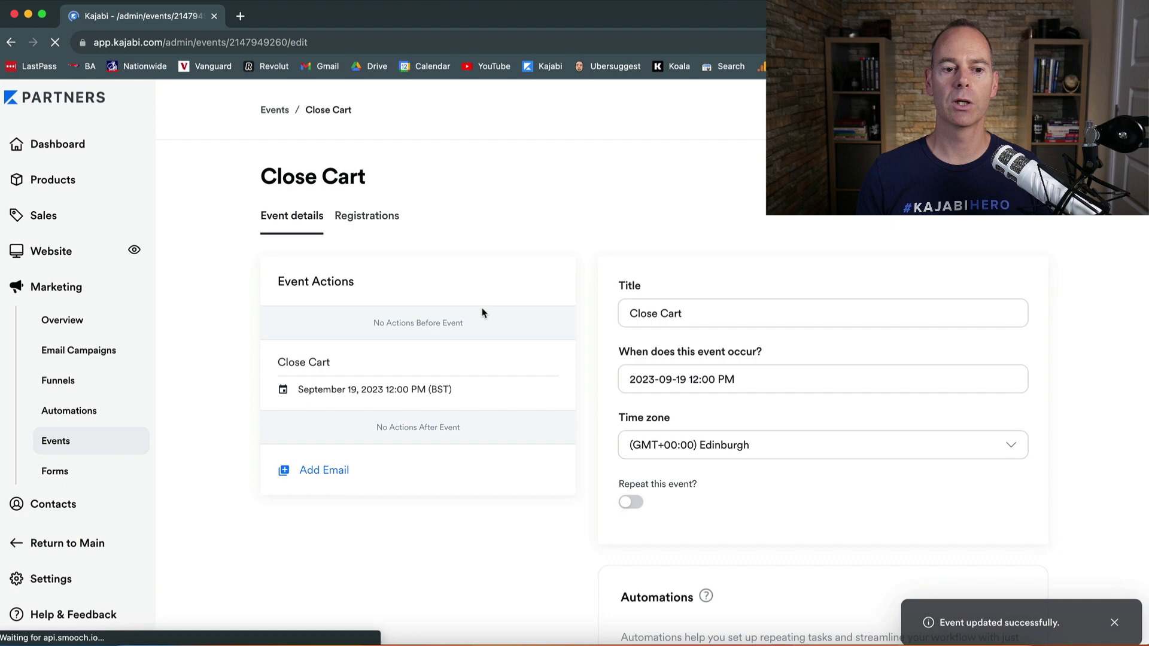
left_click(79, 384)
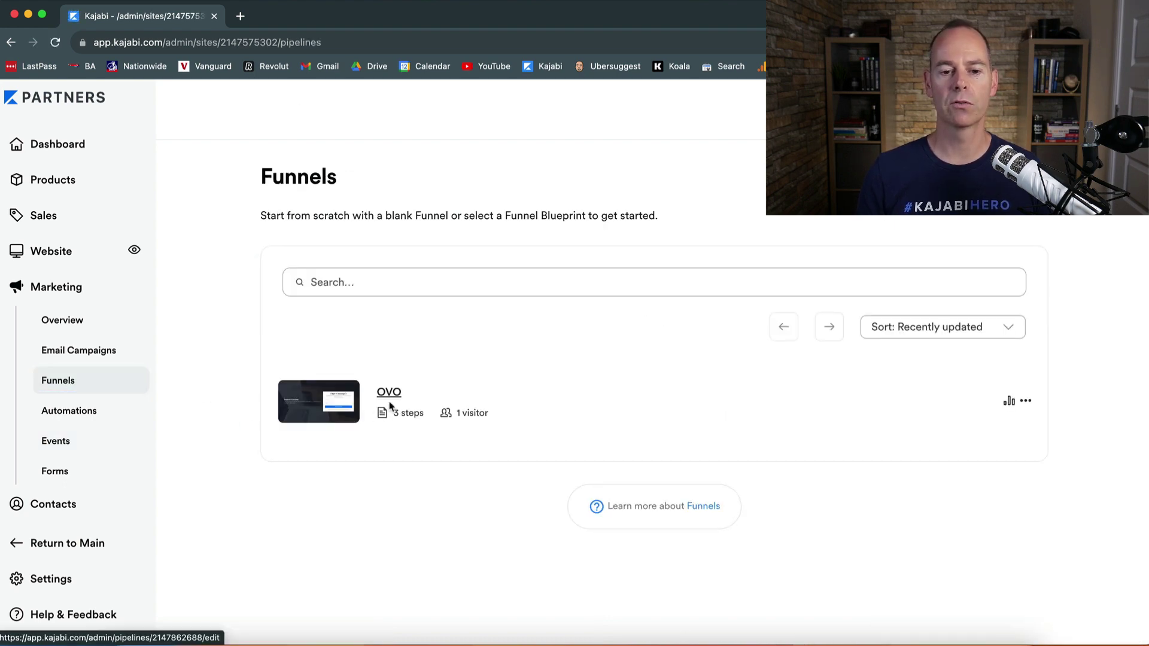
Open the OVO funnel's Sales Page step in the page editor.
left_click(390, 394)
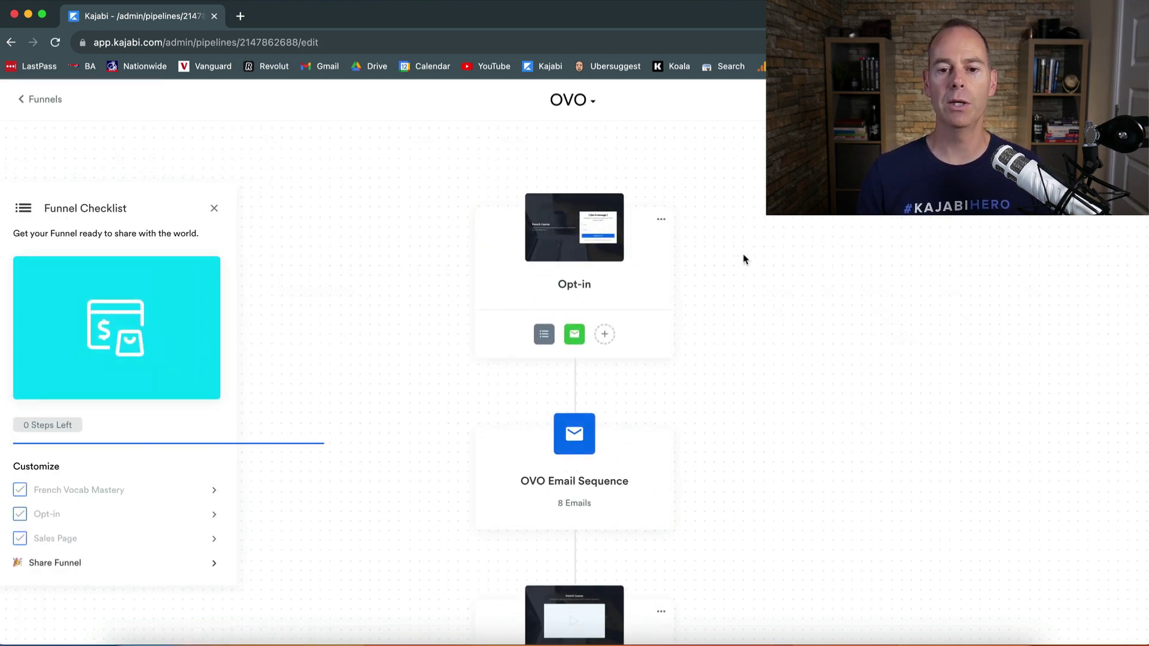
mouse_move(622, 237)
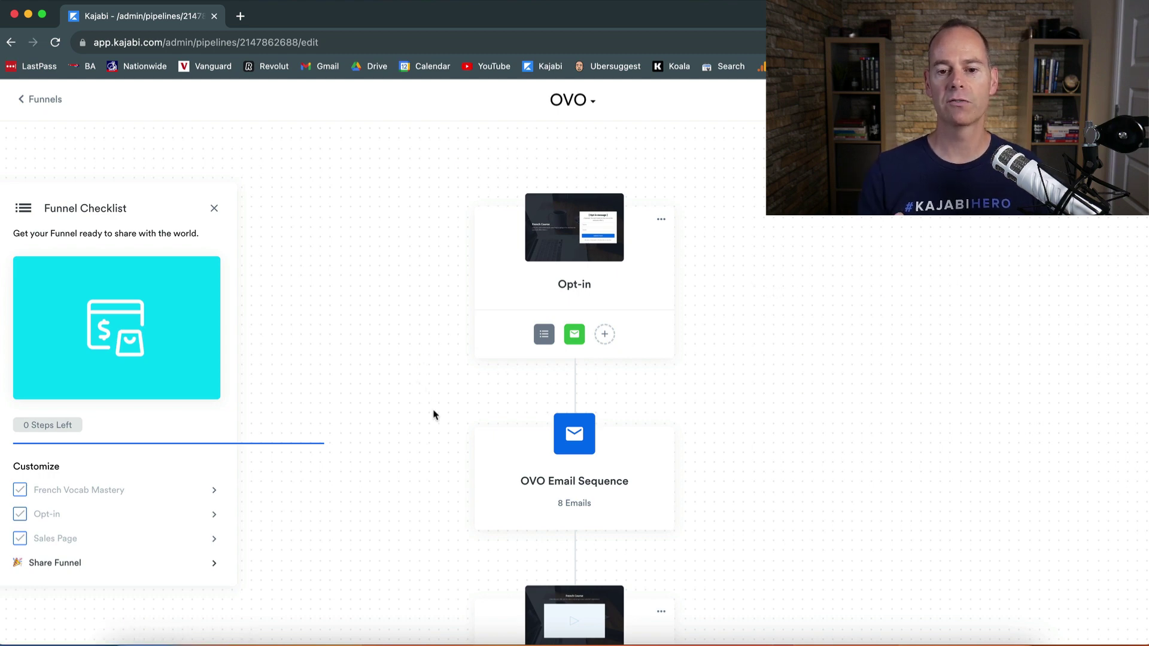
scroll(433, 411, "down", 3)
scroll(433, 415, "down", 3)
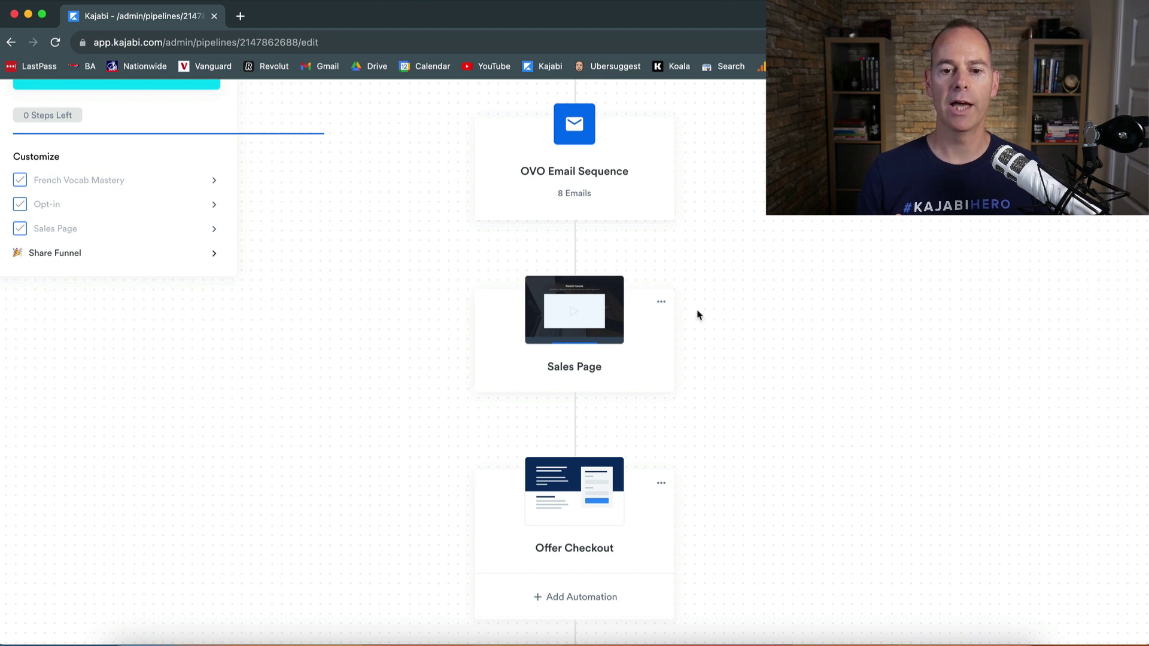
left_click(593, 314)
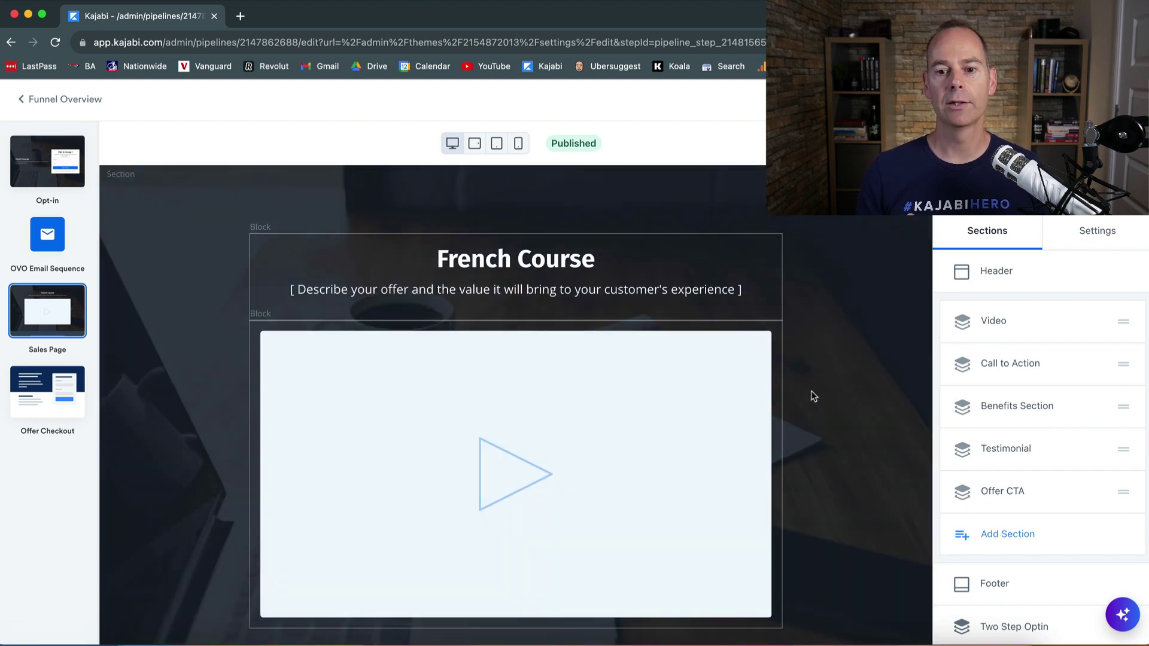
Add a new block to the Call To Action section and bring Countdown into view.
scroll(810, 392, "down", 10)
scroll(811, 393, "up", 4)
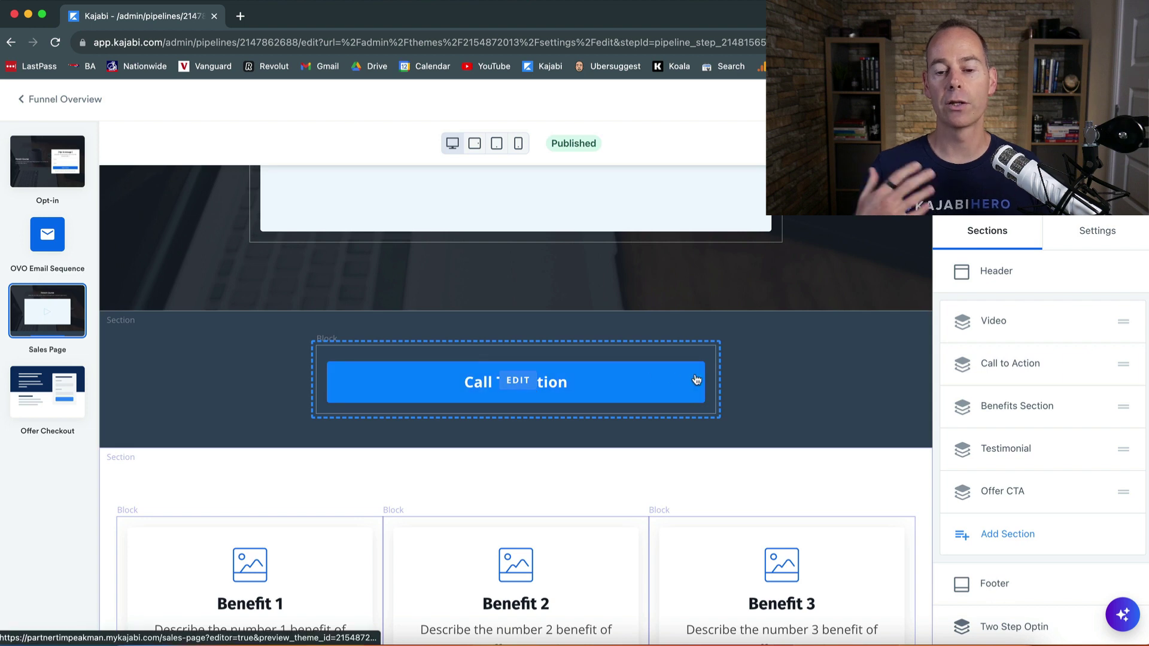
left_click(746, 366)
scroll(745, 361, "up", 1)
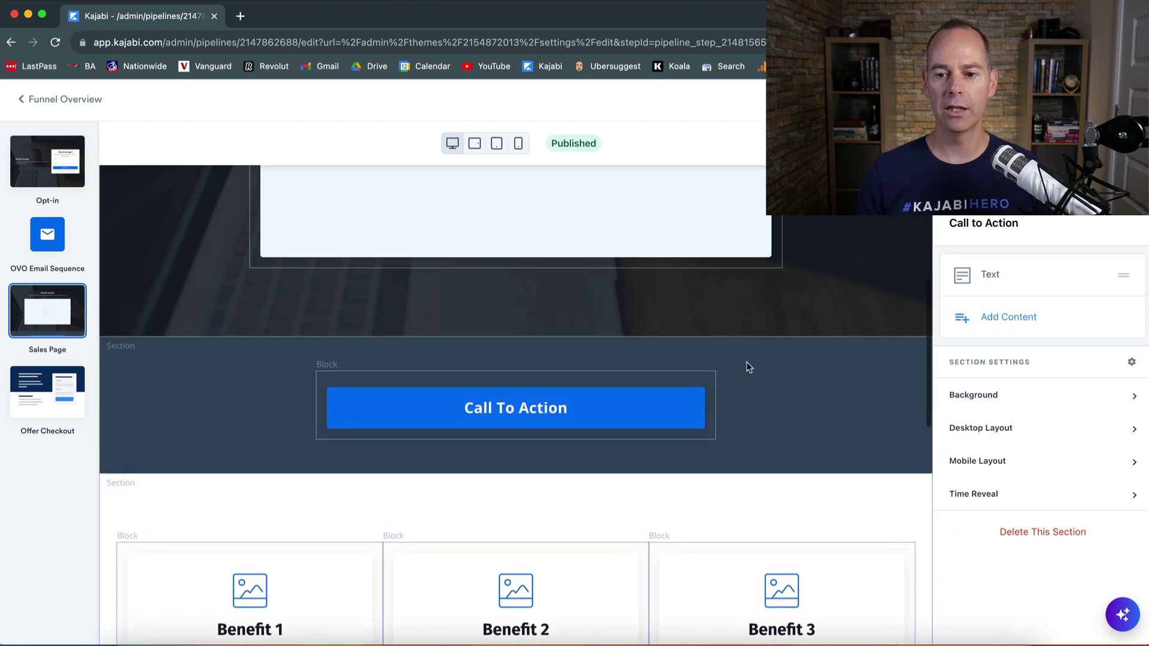
left_click(1010, 318)
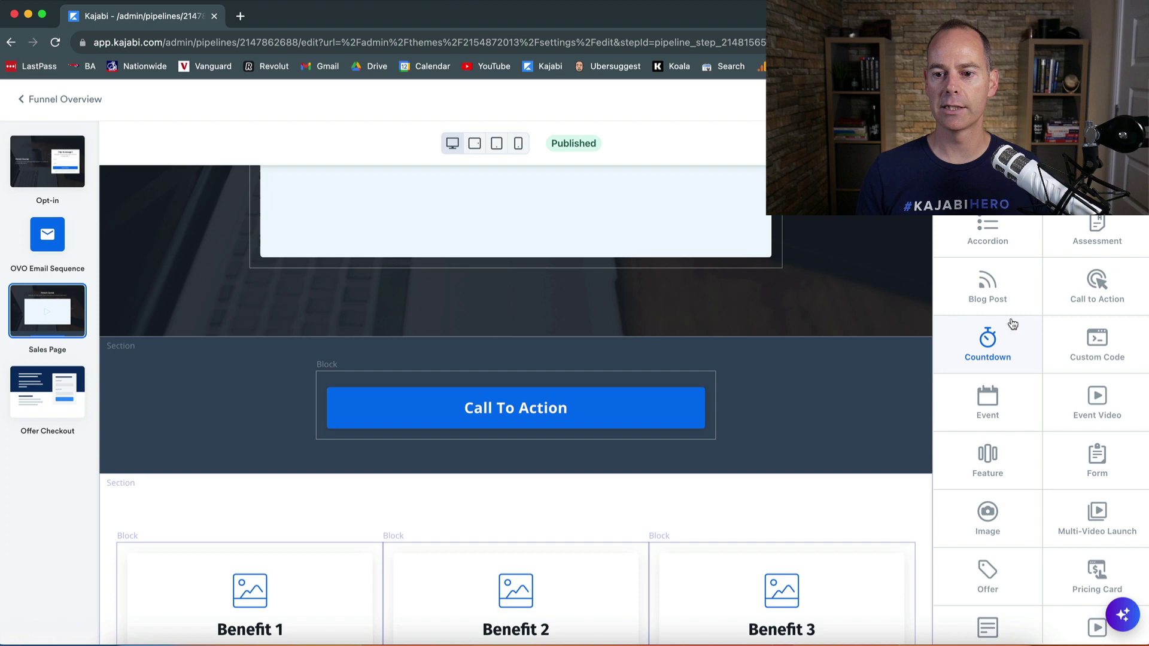
scroll(1026, 282, "down", 3)
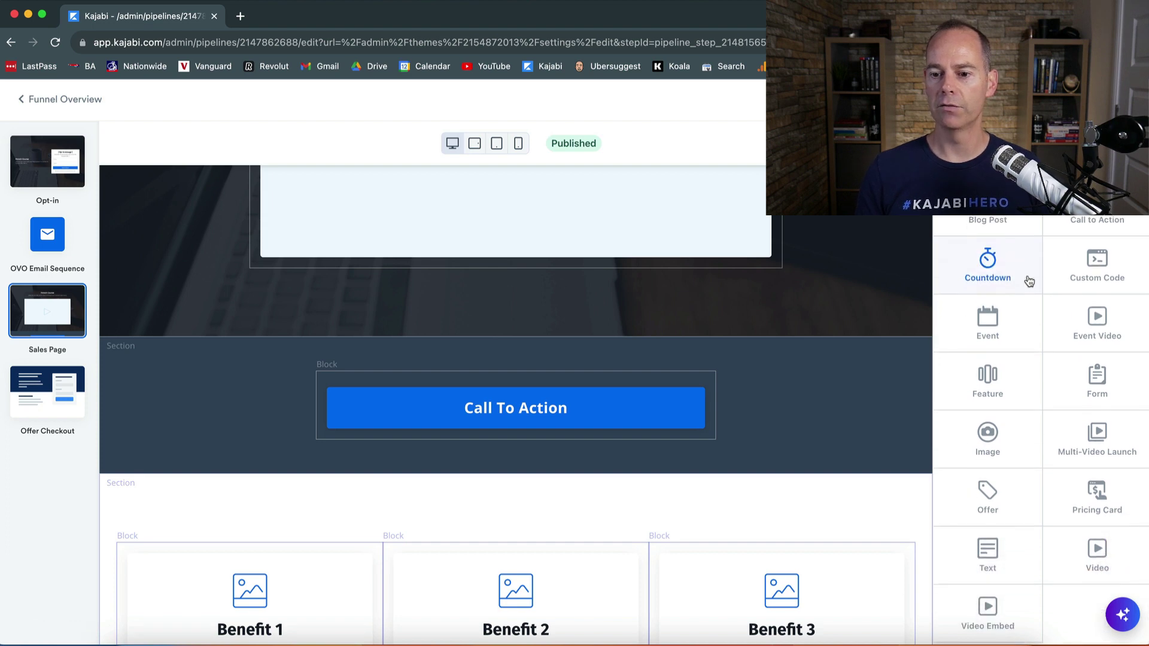
scroll(1059, 314, "up", 1)
scroll(1059, 314, "up", 2)
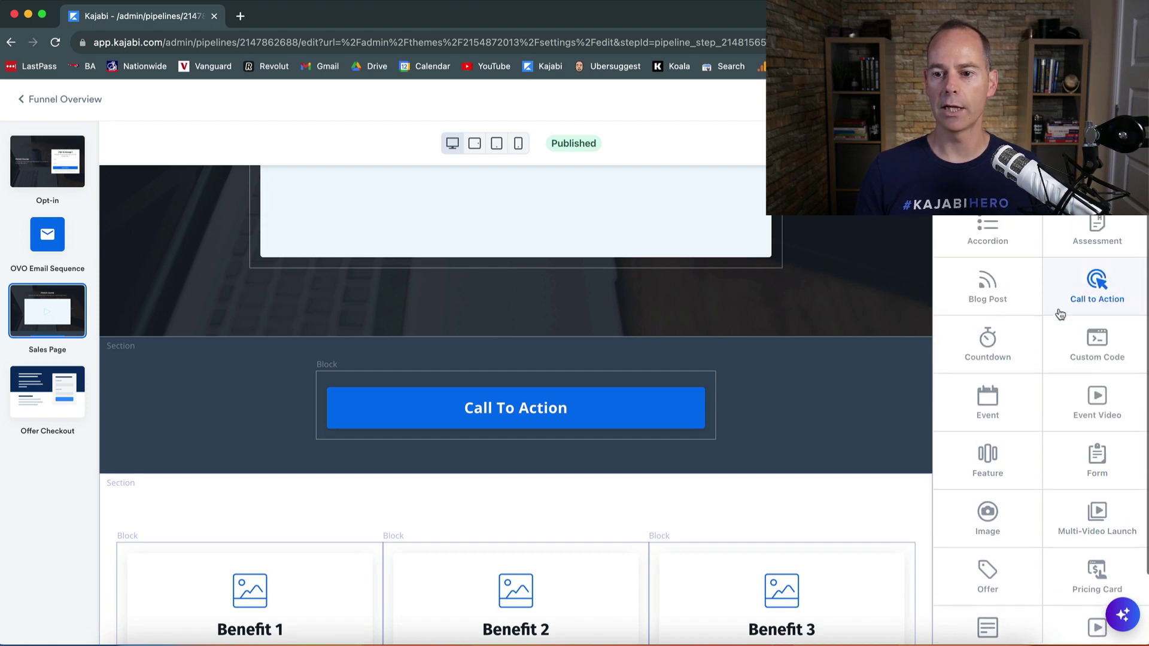
scroll(1011, 358, "down", 1)
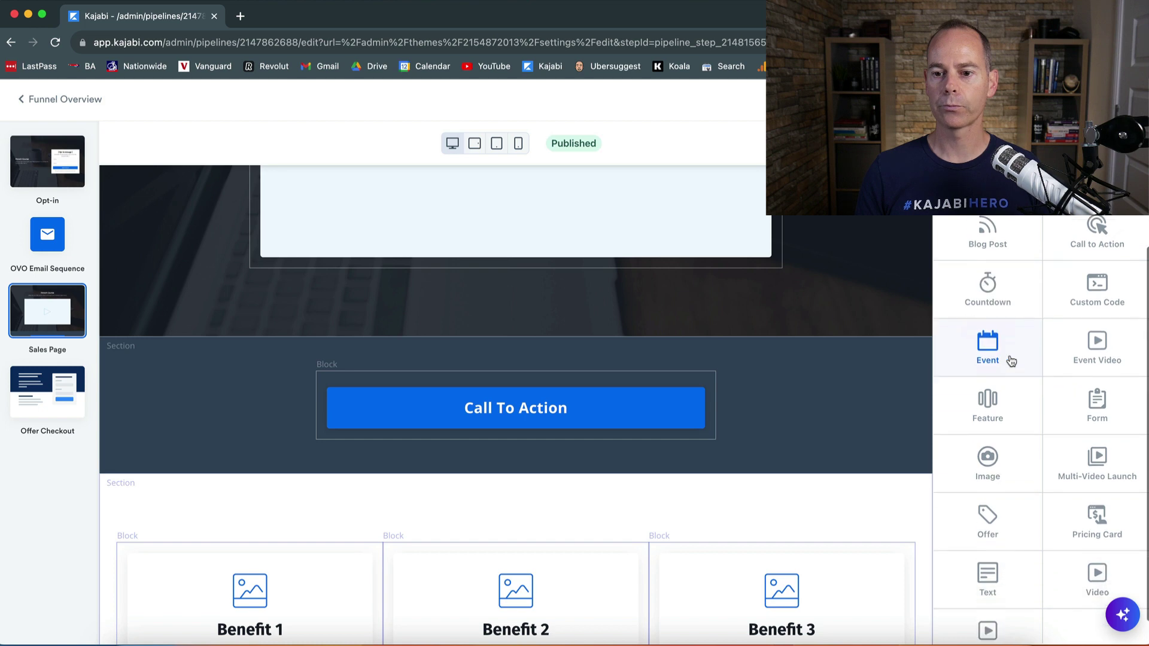
Add a Countdown block targeting the Close Cart event and open the sales page preview.
left_click(988, 282)
scroll(987, 281, "down", 5)
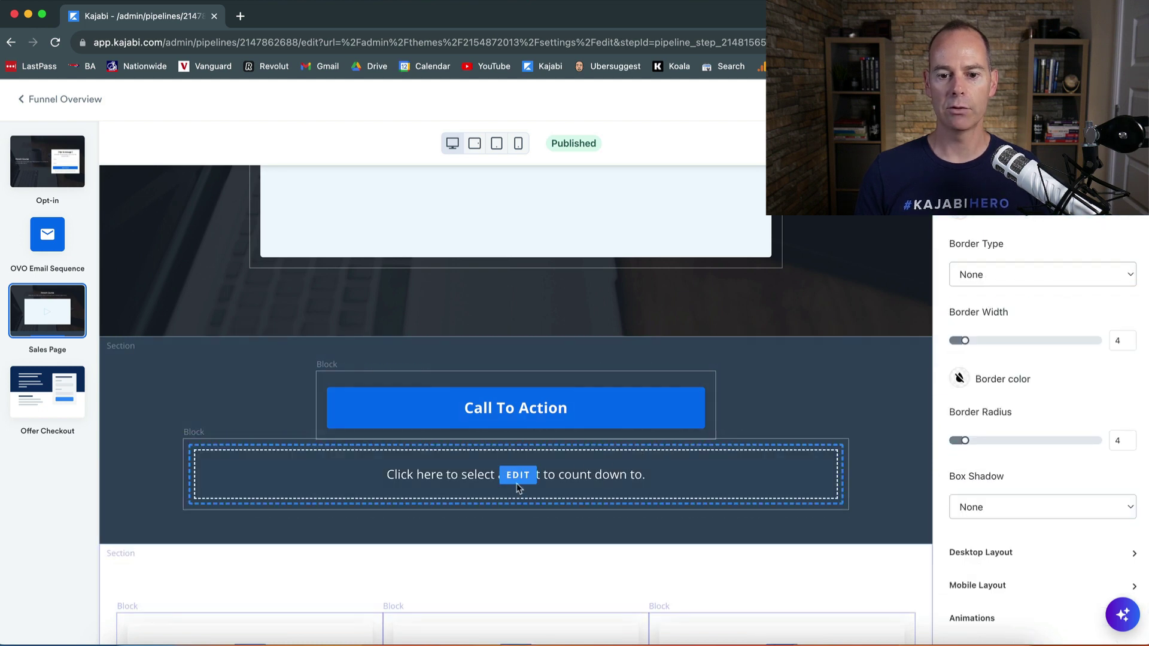
left_click(574, 476)
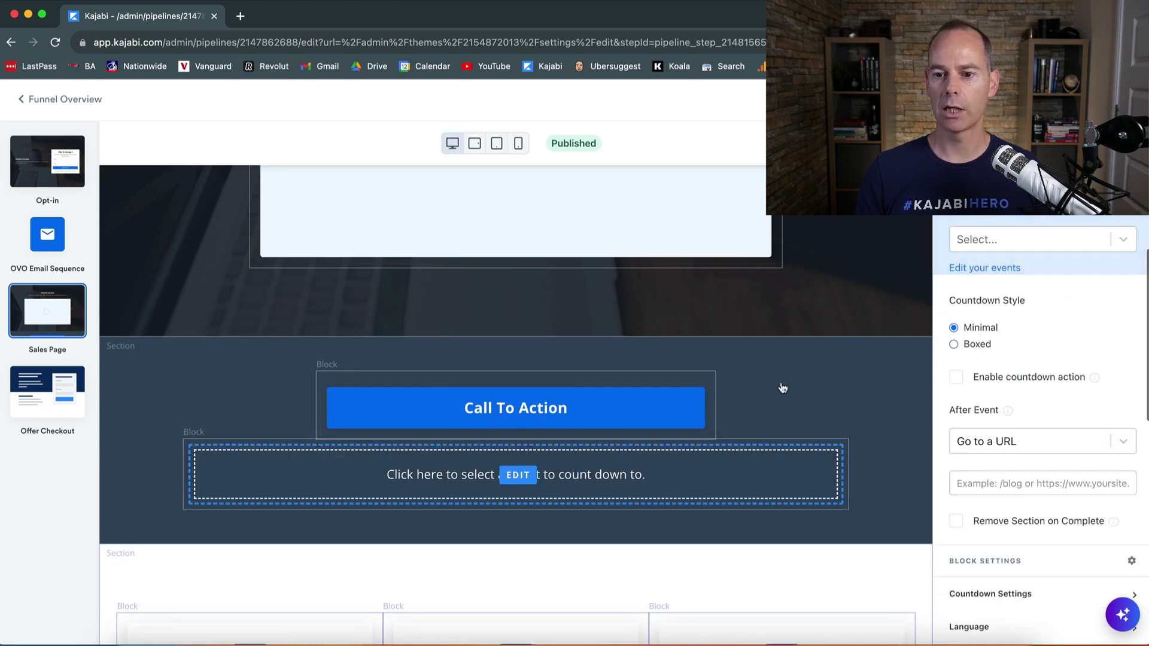
left_click(1044, 239)
left_click(985, 279)
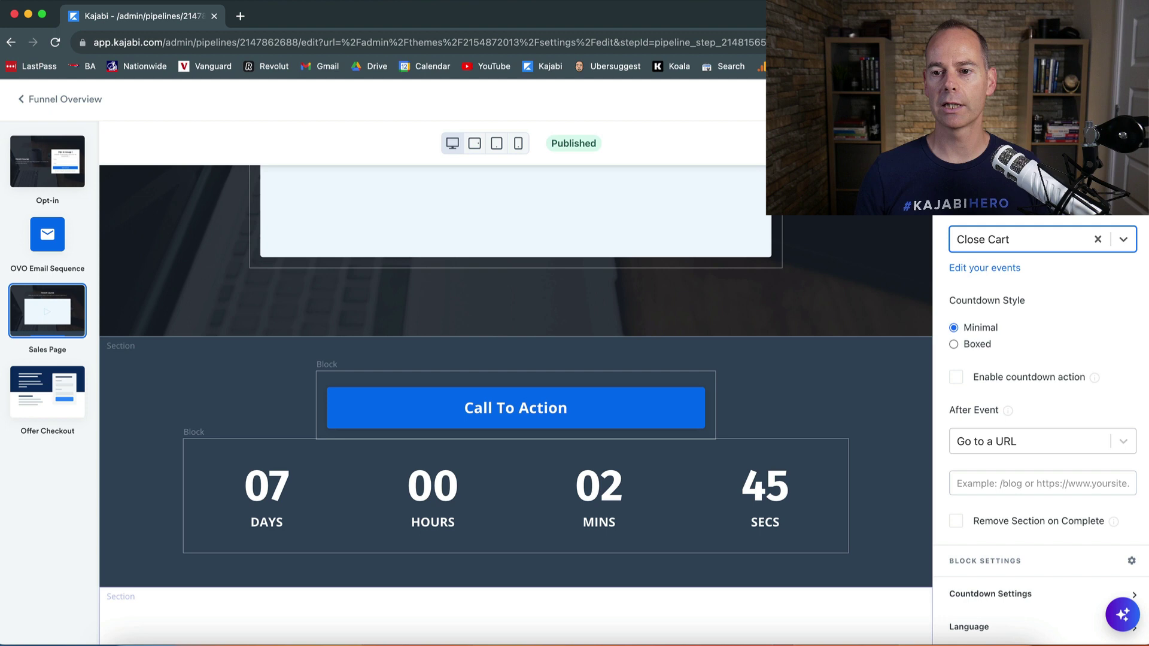
left_click(928, 222)
left_click(1053, 99)
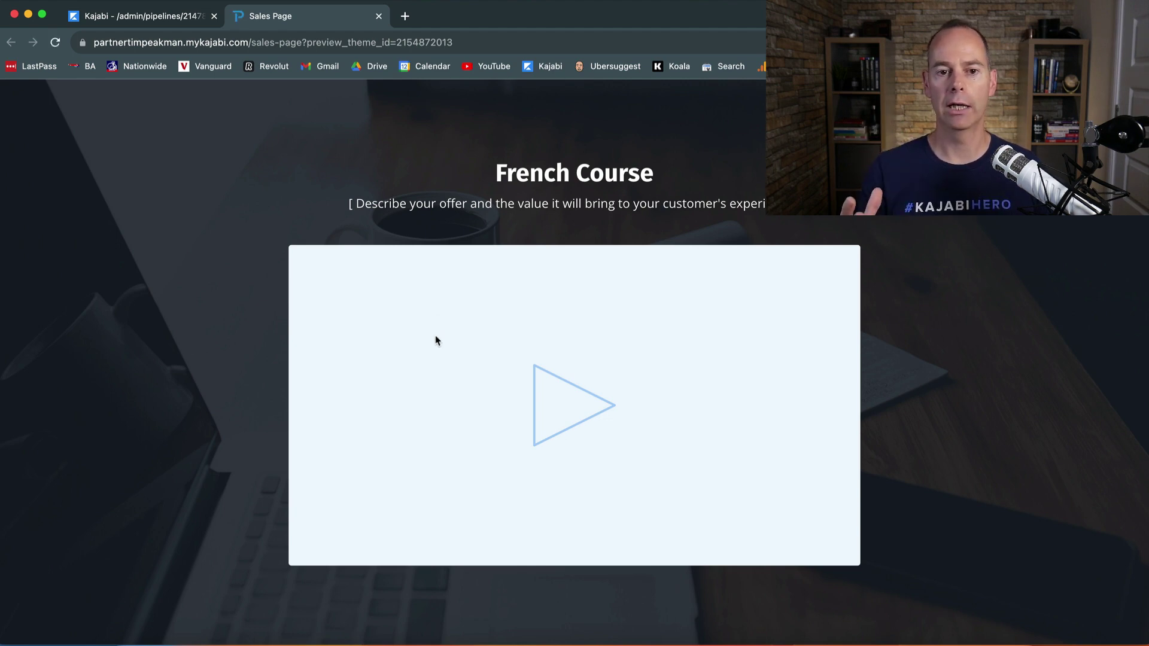
Check the countdown below the Call To Action in the preview, then return to the editor.
scroll(436, 340, "down", 3)
scroll(436, 341, "down", 1)
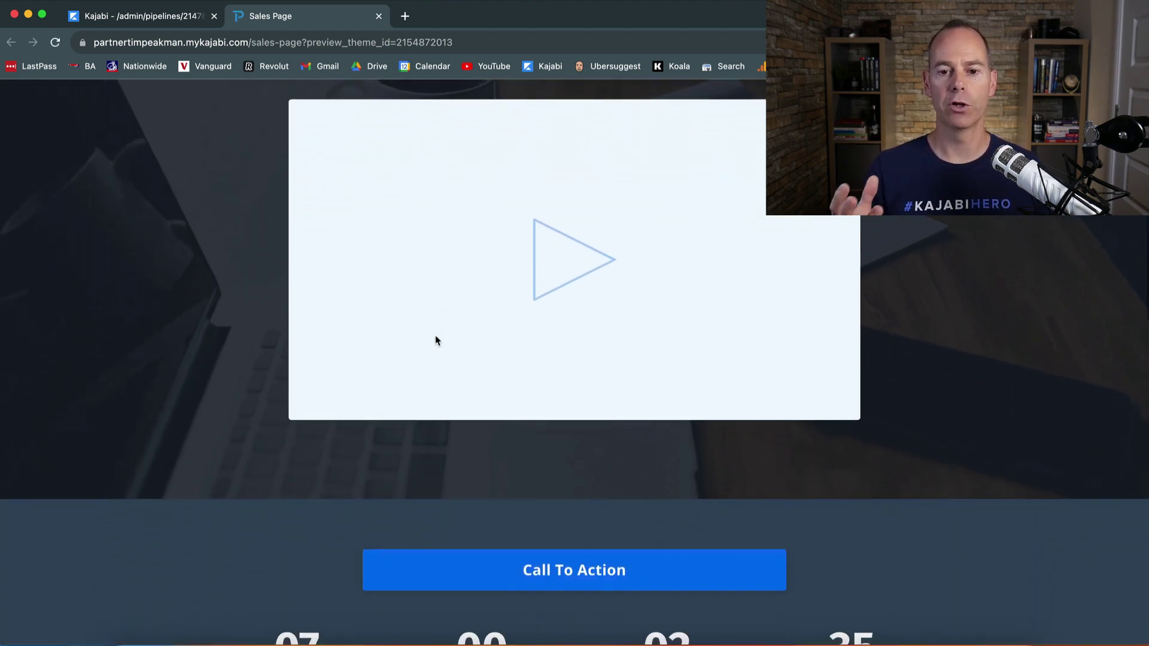
scroll(436, 340, "down", 3)
scroll(436, 340, "down", 3)
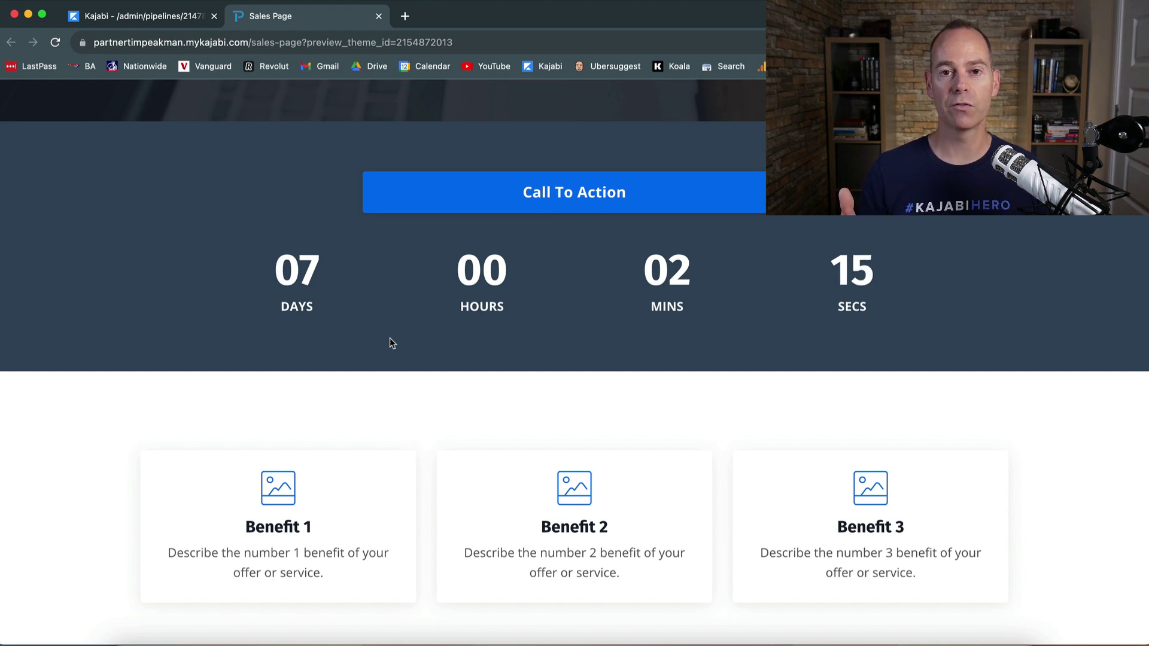
left_click(159, 19)
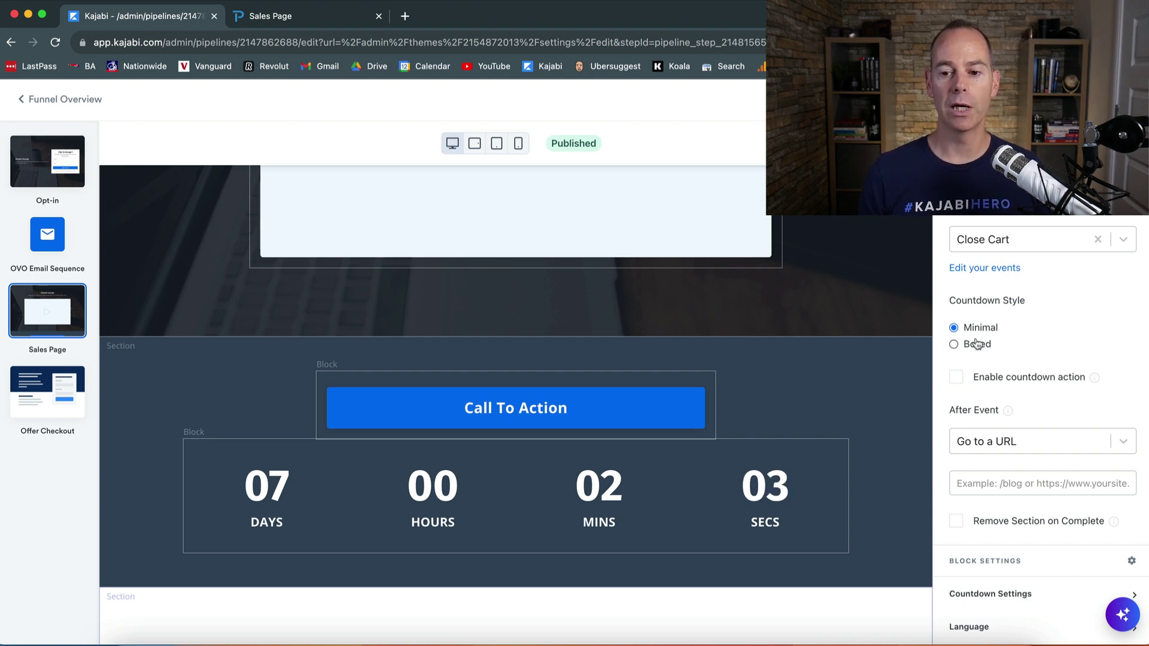
Set the countdown block width to 8 columns and its style to Boxed.
scroll(1055, 302, "up", 2)
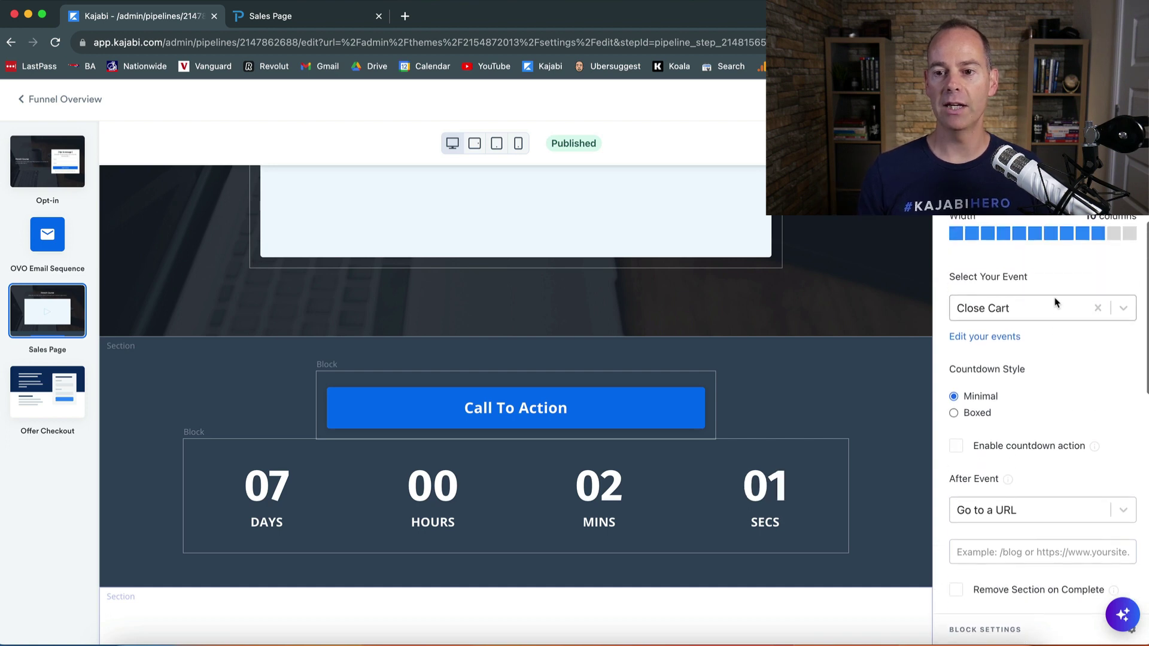
left_click(1066, 235)
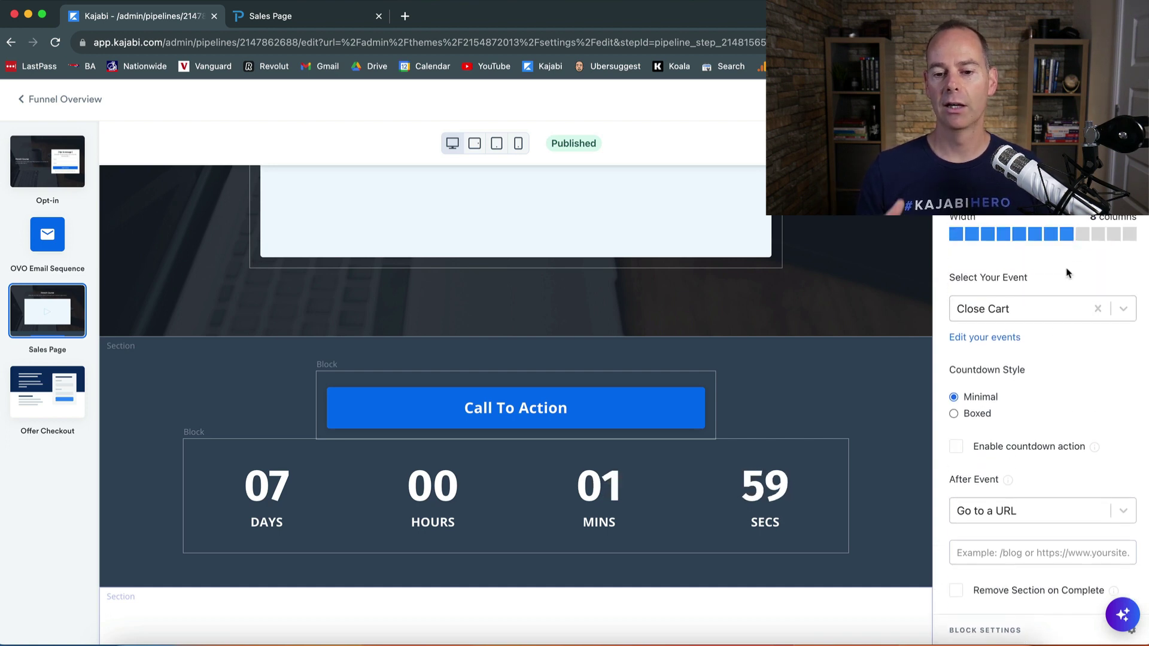
scroll(1071, 282, "down", 3)
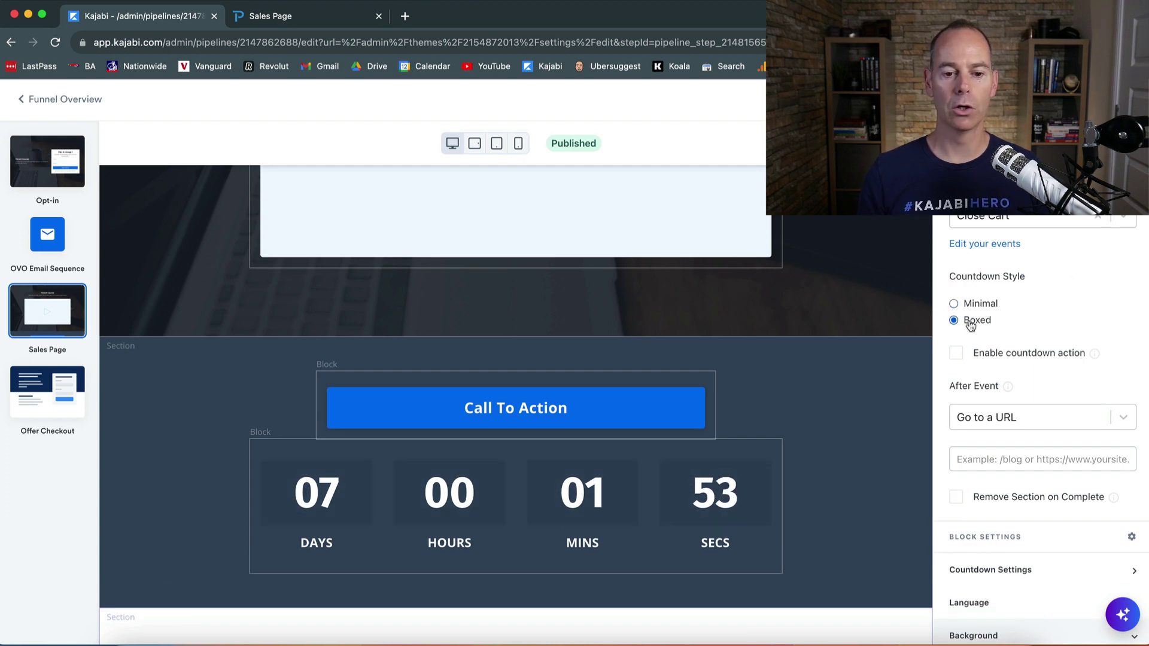
scroll(1041, 329, "down", 3)
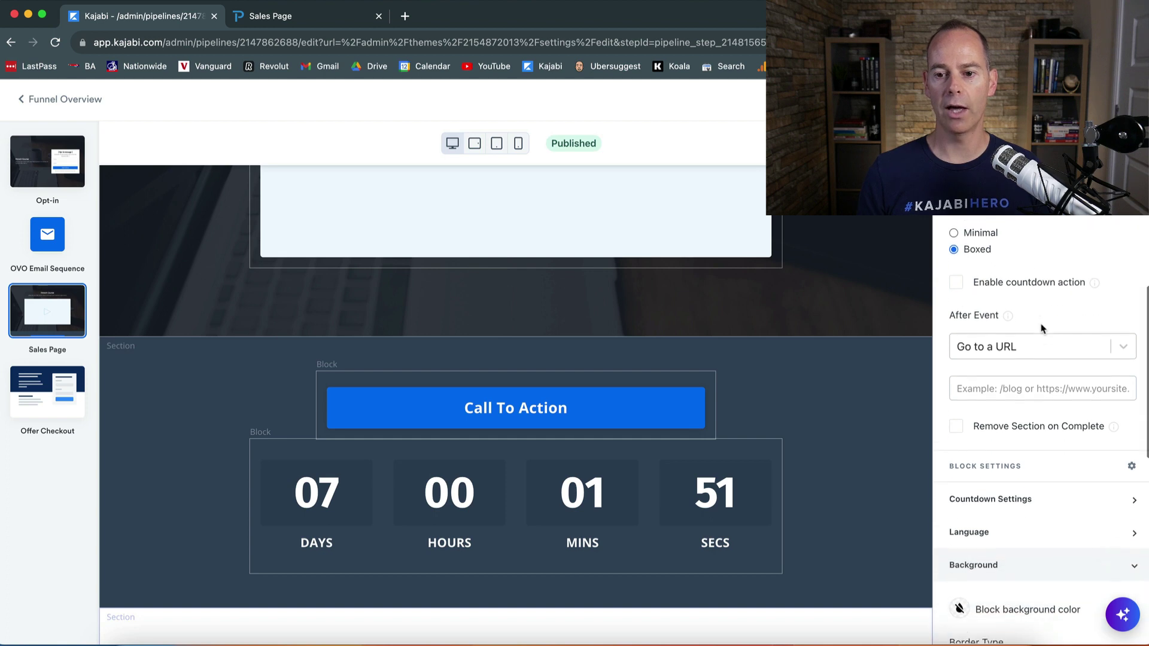
scroll(1041, 302, "down", 5)
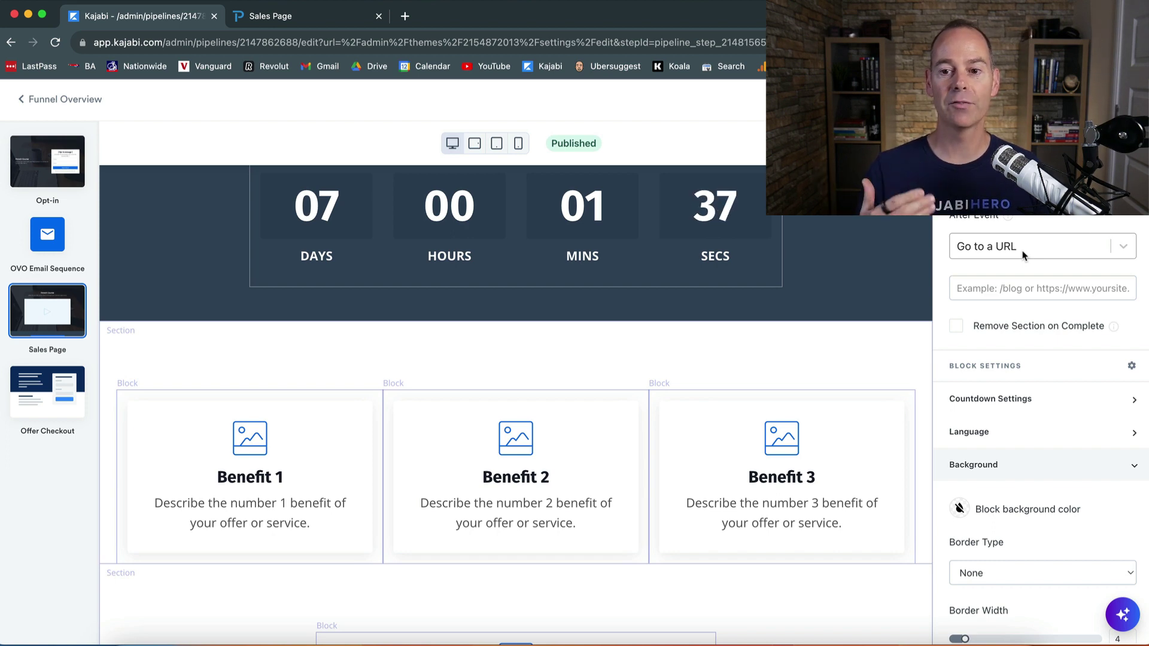
Set the countdown's after-event action to Go to a URL and review its settings.
left_click(1023, 289)
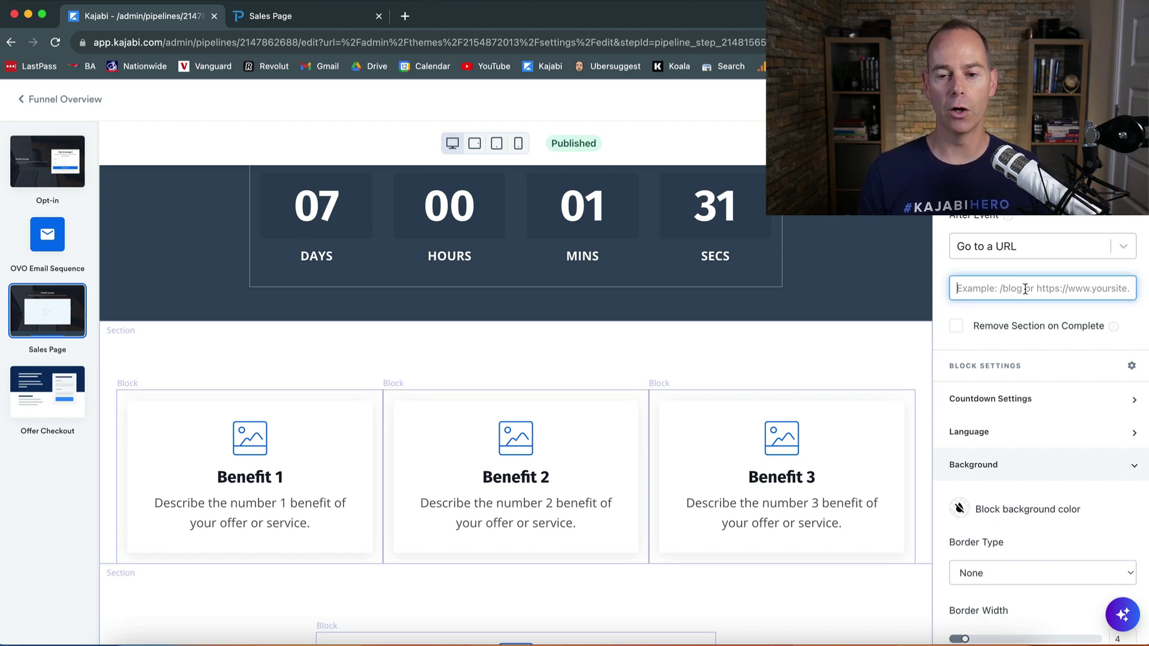
scroll(1035, 296, "down", 3)
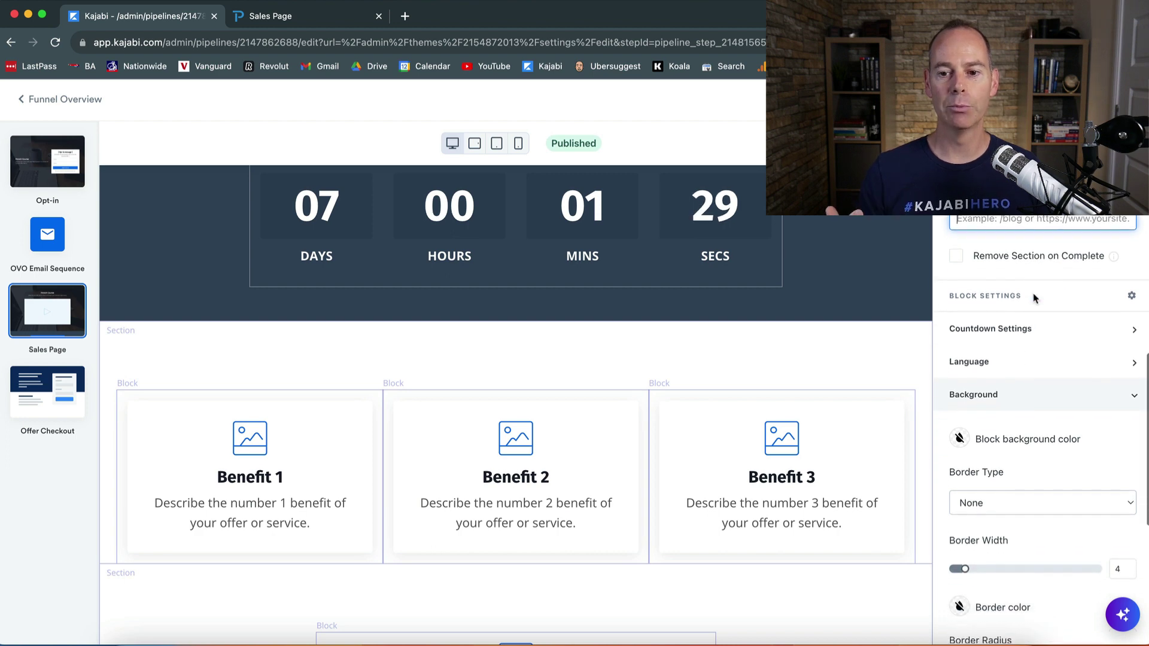
scroll(1034, 297, "down", 6)
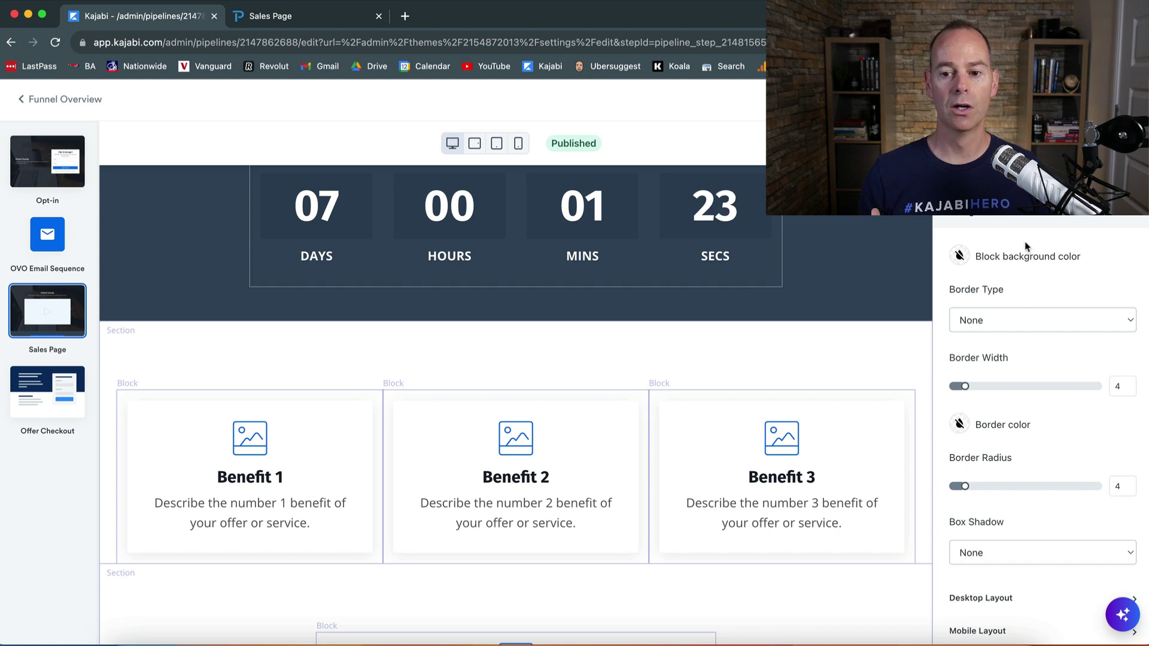
scroll(1025, 247, "down", 3)
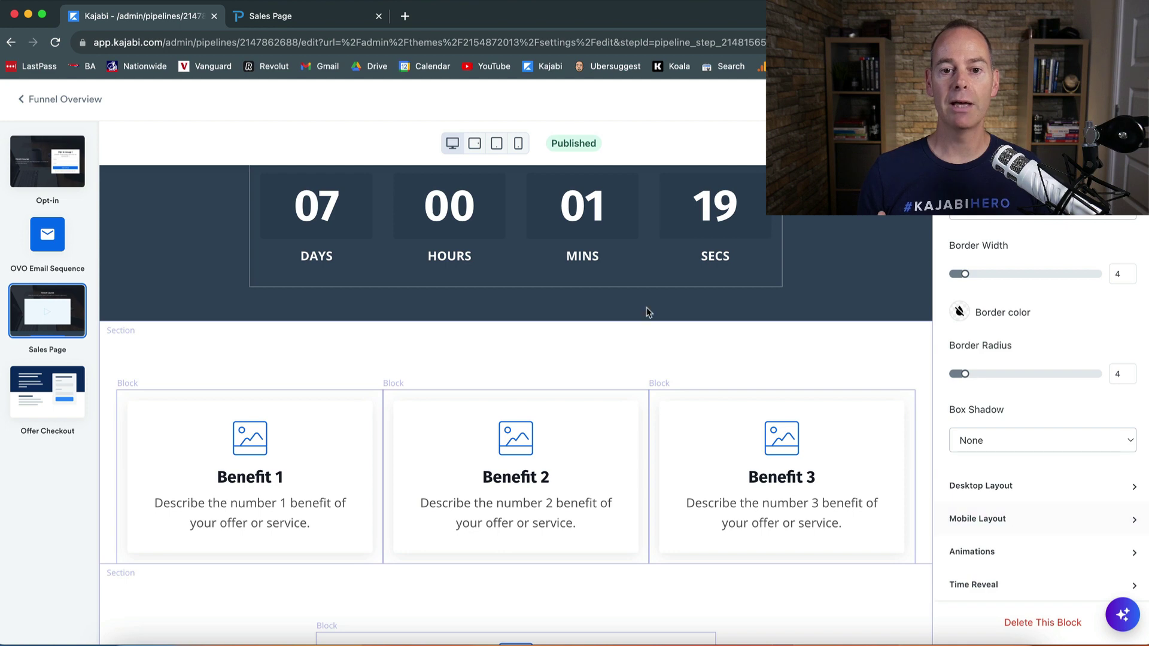
Check the Boxed countdown in mobile preview, then switch back to desktop width.
left_click(519, 147)
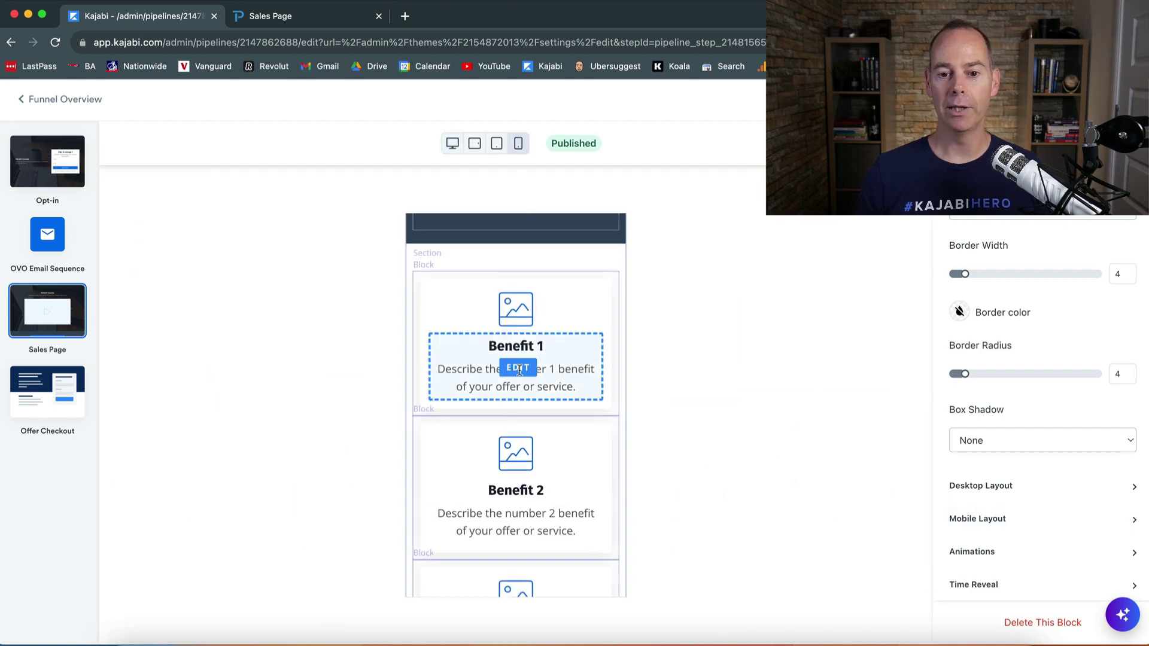
scroll(520, 371, "down", 5)
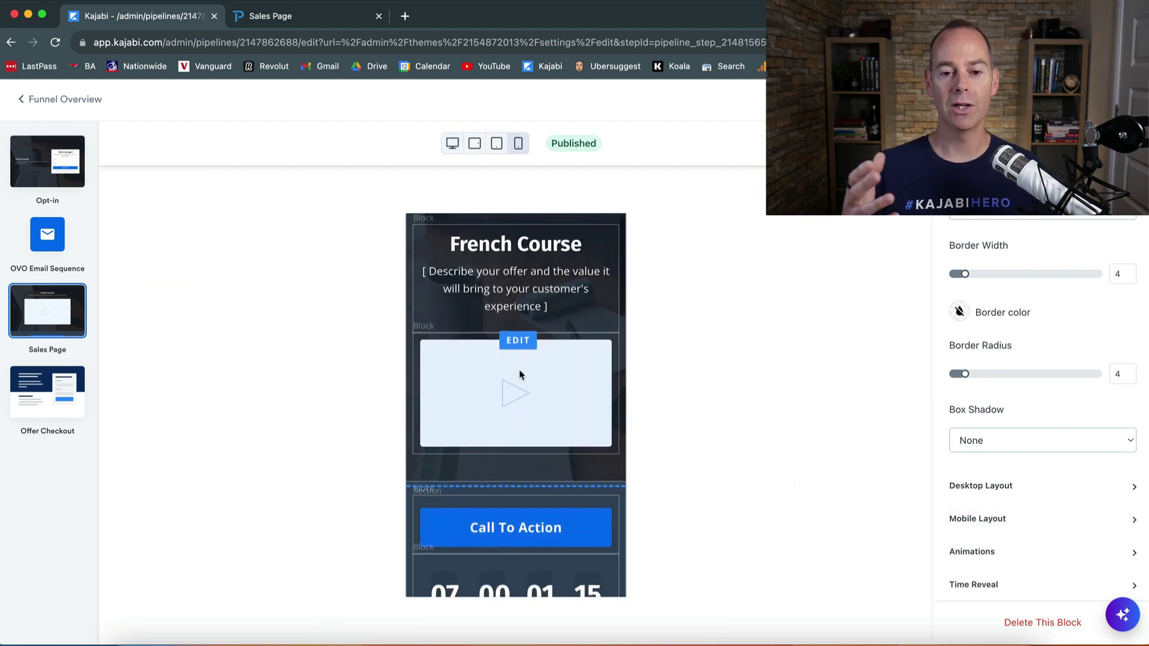
scroll(519, 375, "down", 2)
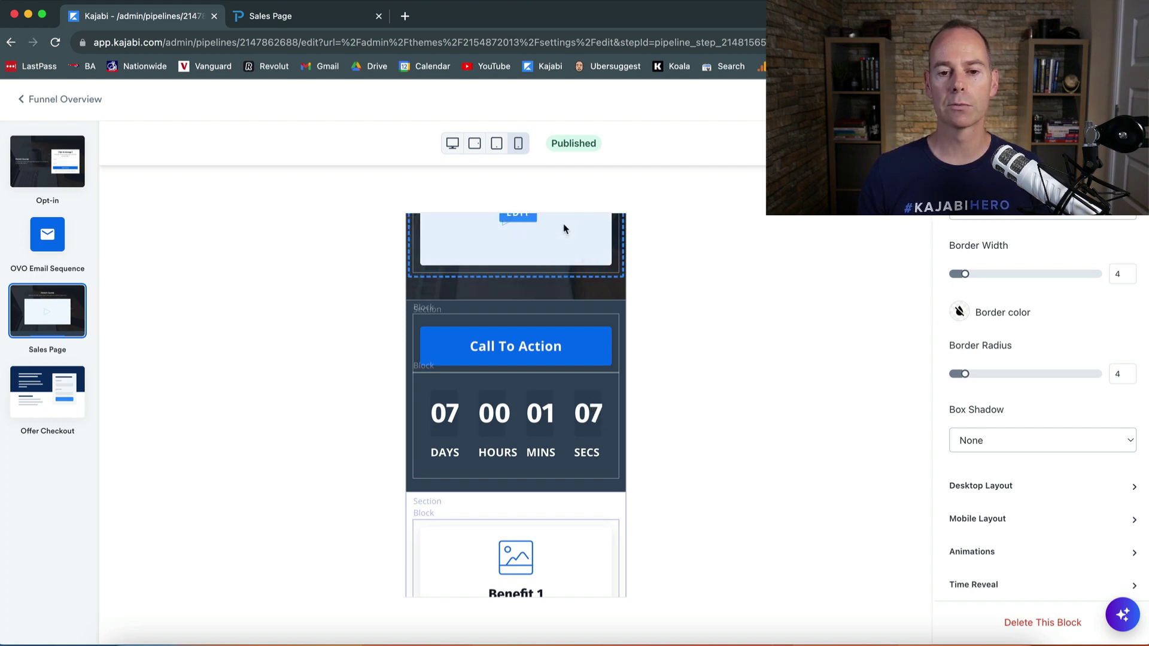
left_click(452, 144)
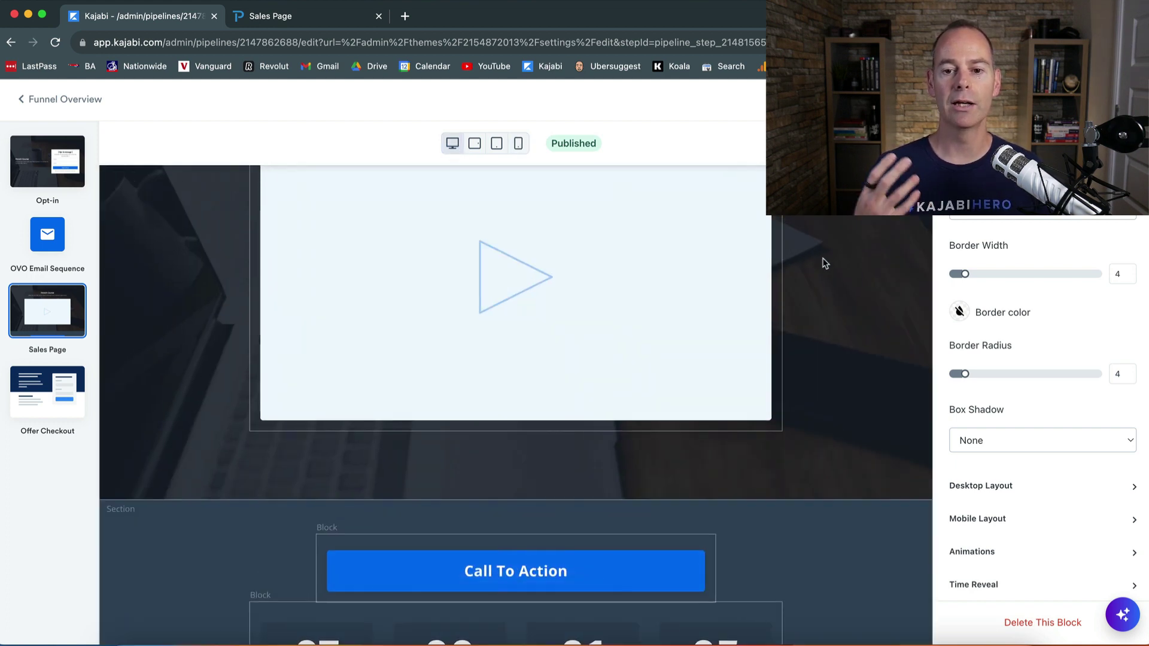
scroll(834, 286, "down", 2)
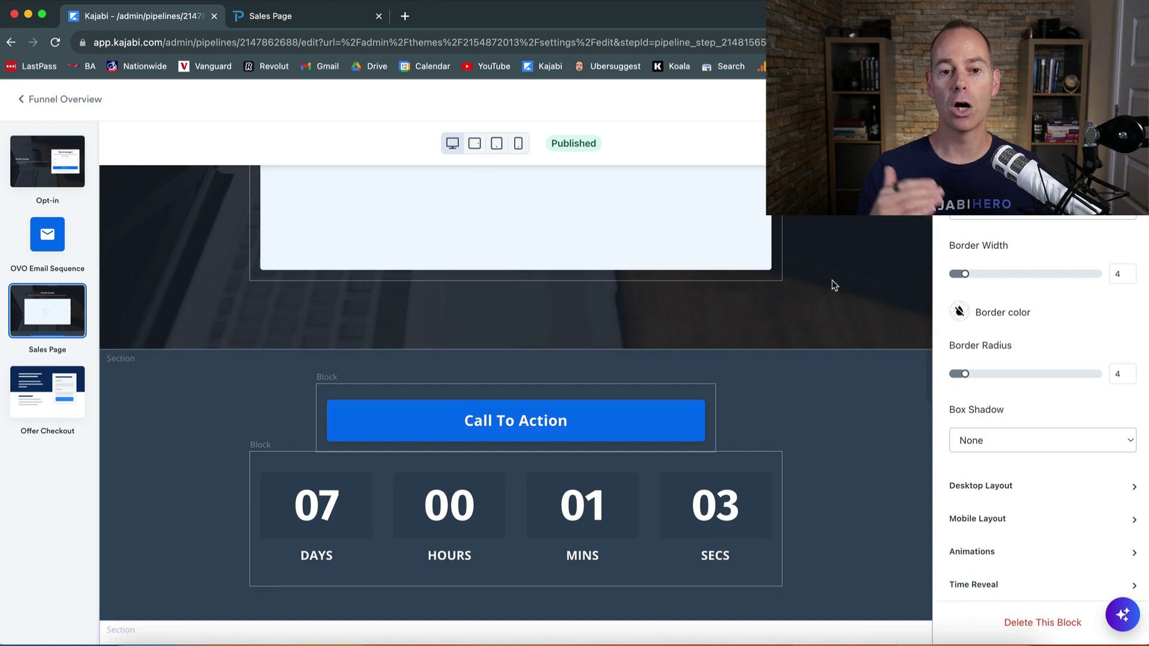